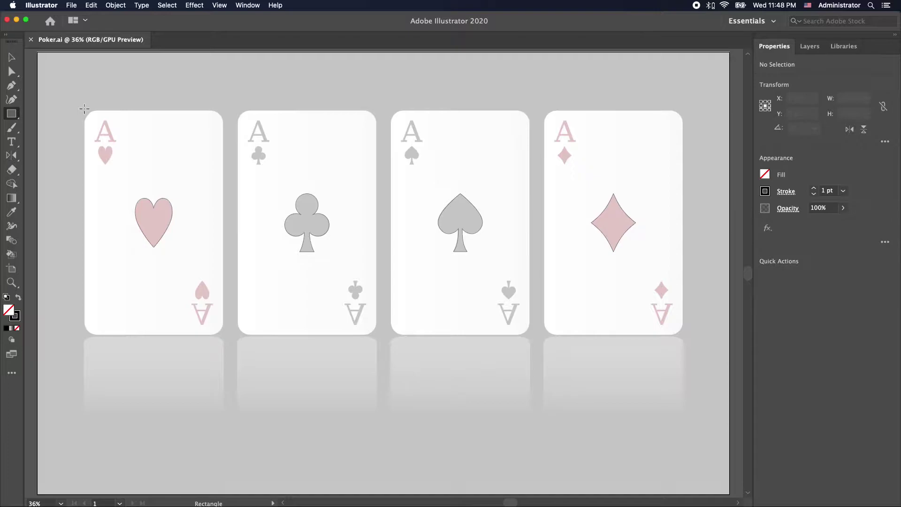
# - Draw a rectangle over the ace of hearts card and set its size to 722 px wide by 1164 px high
pyautogui.moveTo(84, 109)
pyautogui.mouseDown()
pyautogui.moveTo(186, 266)
pyautogui.moveTo(227, 342)
pyautogui.moveTo(225, 358)
pyautogui.moveTo(233, 342)
pyautogui.moveTo(205, 361)
pyautogui.moveTo(239, 372)
pyautogui.moveTo(217, 342)
pyautogui.moveTo(237, 356)
pyautogui.moveTo(223, 335)
pyautogui.mouseUp()
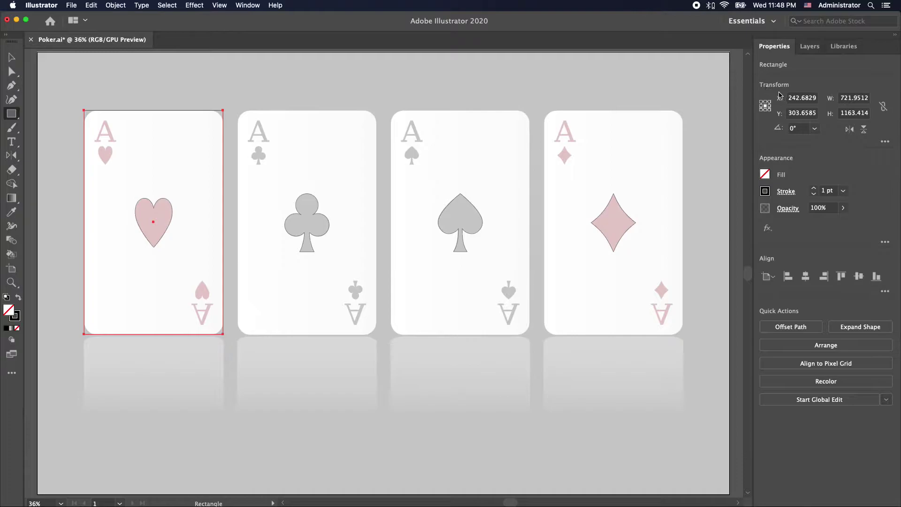
pyautogui.click(854, 99)
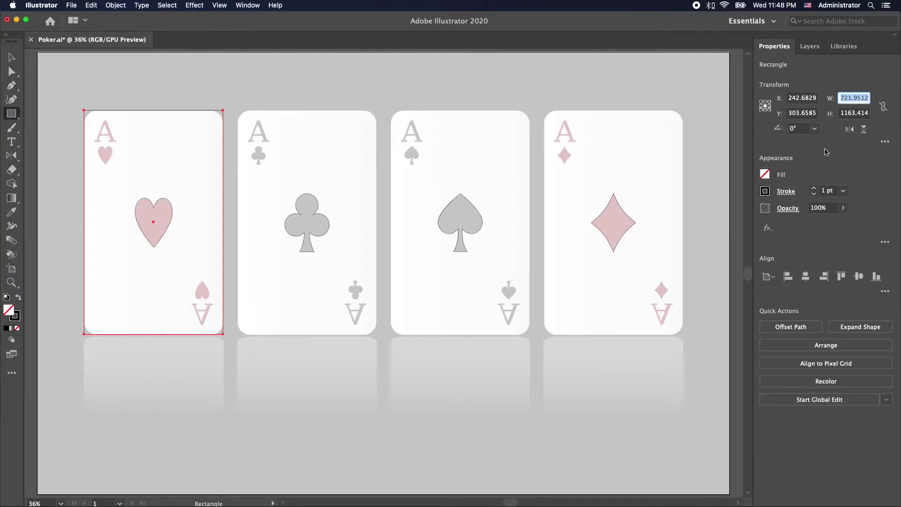
pyautogui.write('722')
pyautogui.press('Tab')
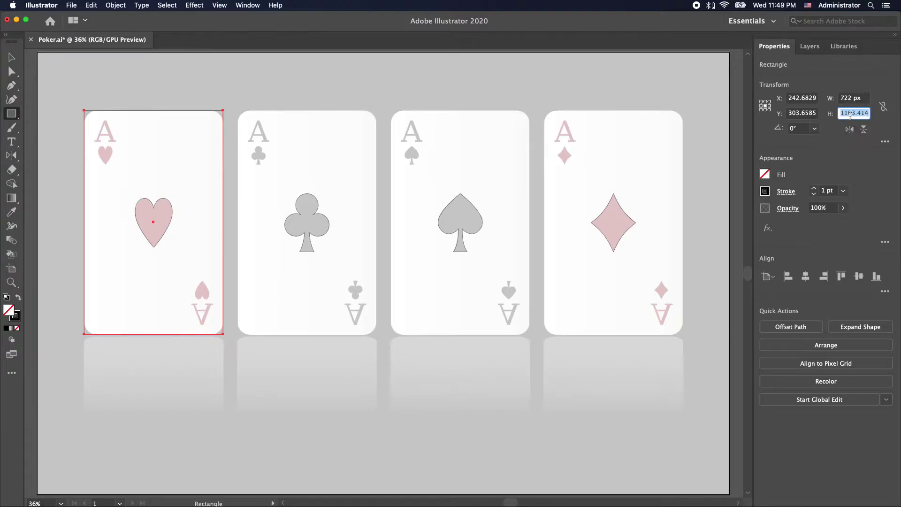
pyautogui.write('1164')
pyautogui.press('Return')
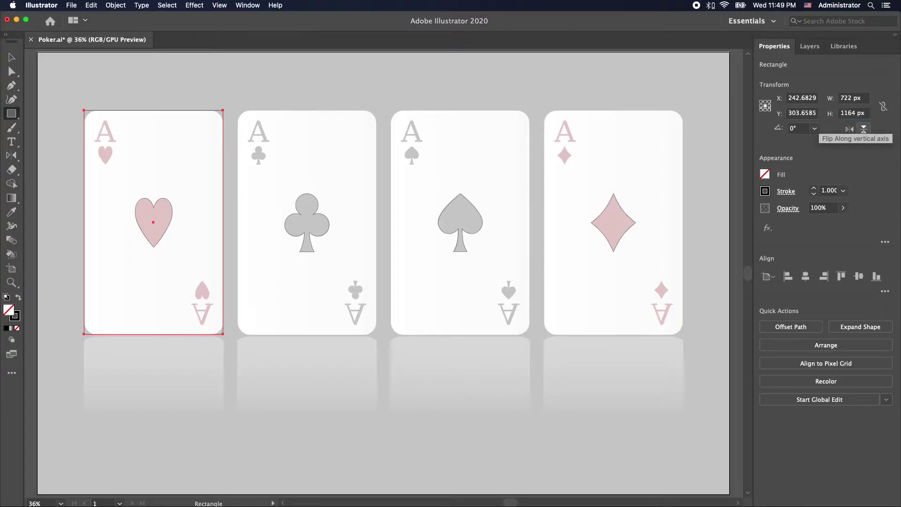
pyautogui.click(12, 72)
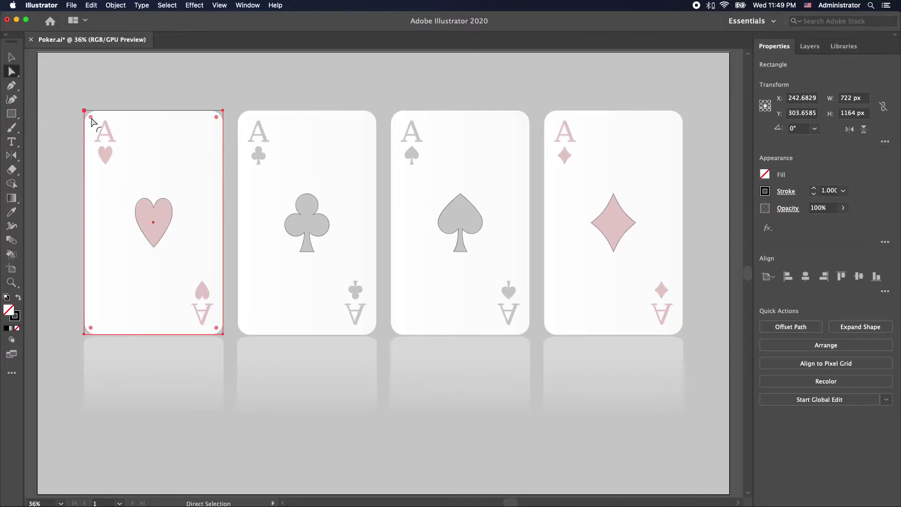
pyautogui.moveTo(92, 119)
pyautogui.mouseDown()
pyautogui.moveTo(151, 188)
pyautogui.moveTo(97, 128)
pyautogui.mouseUp()
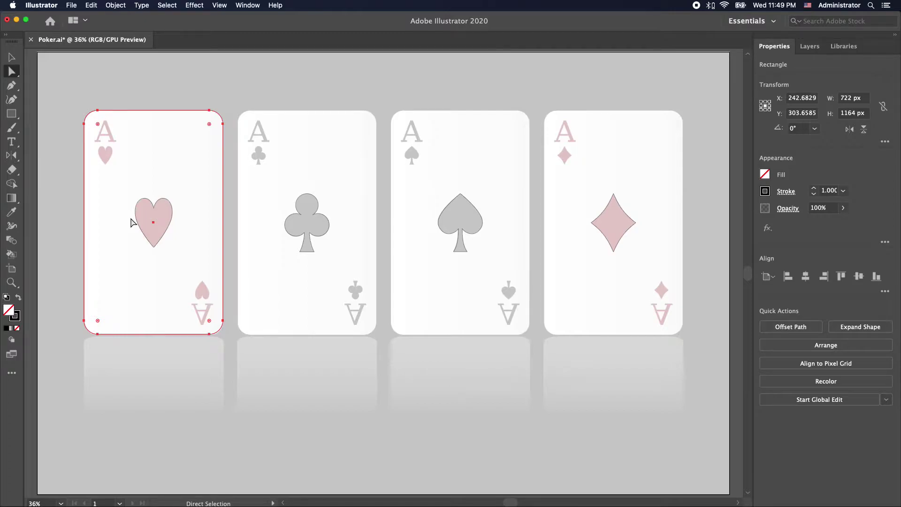
pyautogui.press('super+z')
pyautogui.keyDown('shift'); pyautogui.click(92, 118); pyautogui.keyUp('shift')
pyautogui.moveTo(92, 120); pyautogui.dragTo(110, 146)
pyautogui.press('super+z')
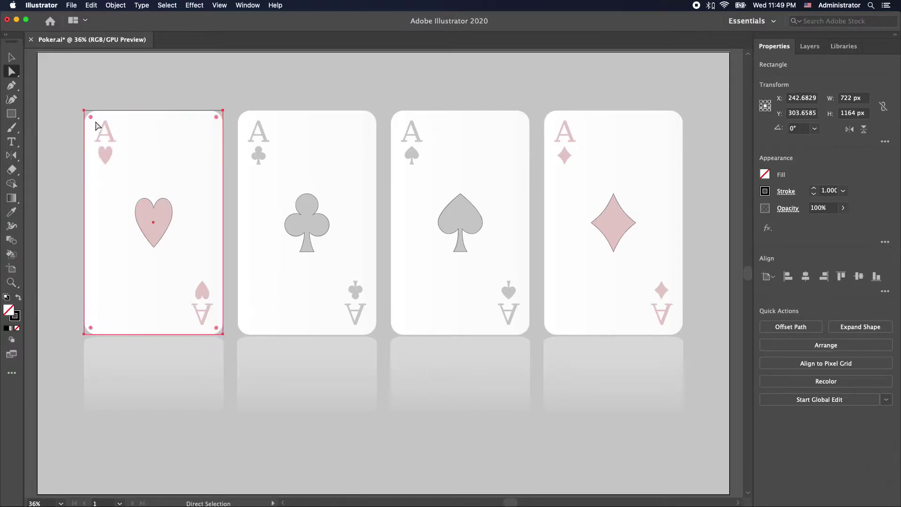
# - Round all four corners of the rectangle together to a radius of about 69 px
pyautogui.moveTo(91, 117); pyautogui.dragTo(97, 125)
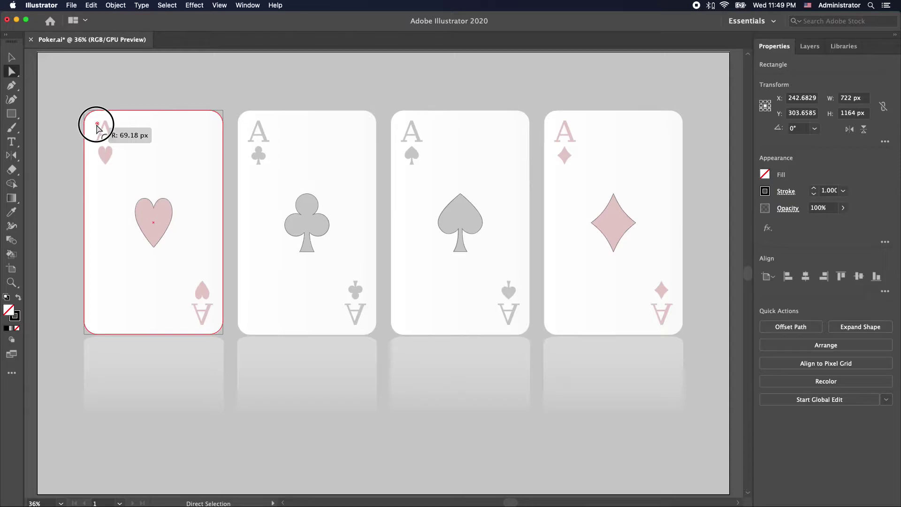
pyautogui.moveTo(97, 126); pyautogui.dragTo(98, 126)
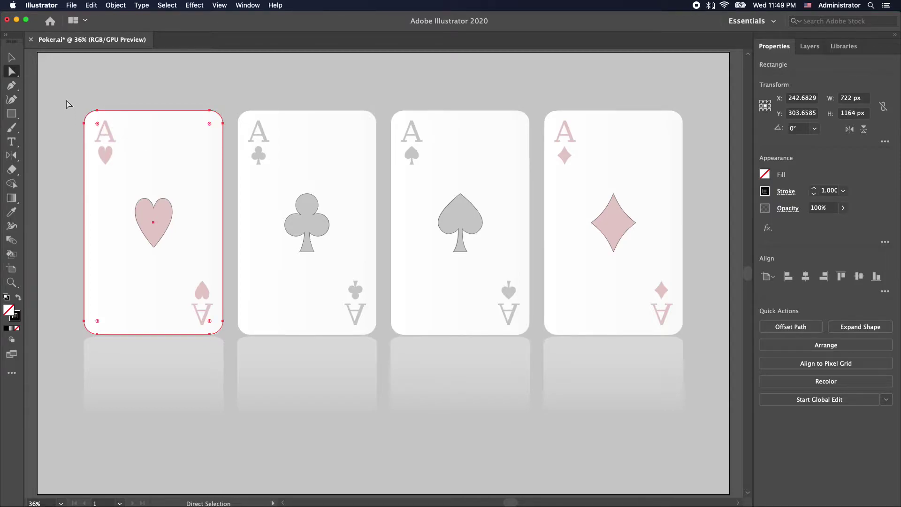
pyautogui.keyDown('shift'); pyautogui.click(215, 121); pyautogui.keyUp('shift')
pyautogui.keyDown('shift'); pyautogui.click(218, 335); pyautogui.keyUp('shift')
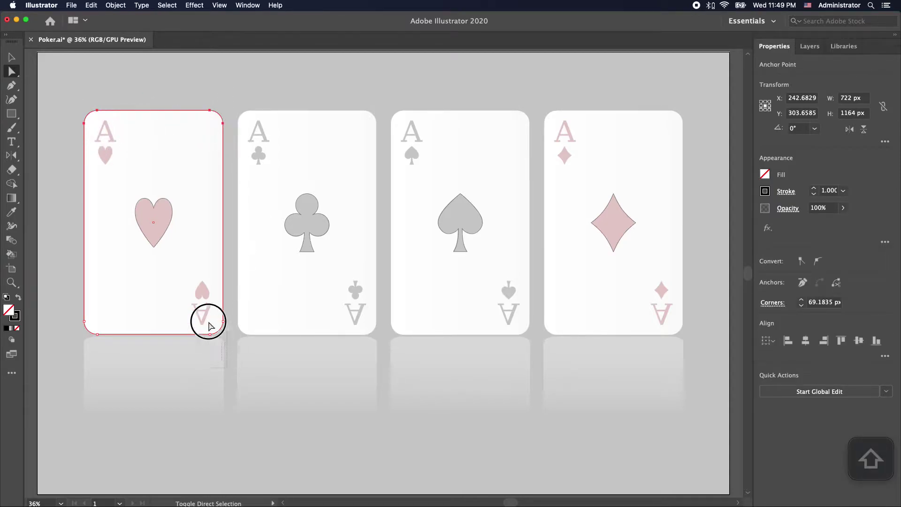
pyautogui.click(104, 317)
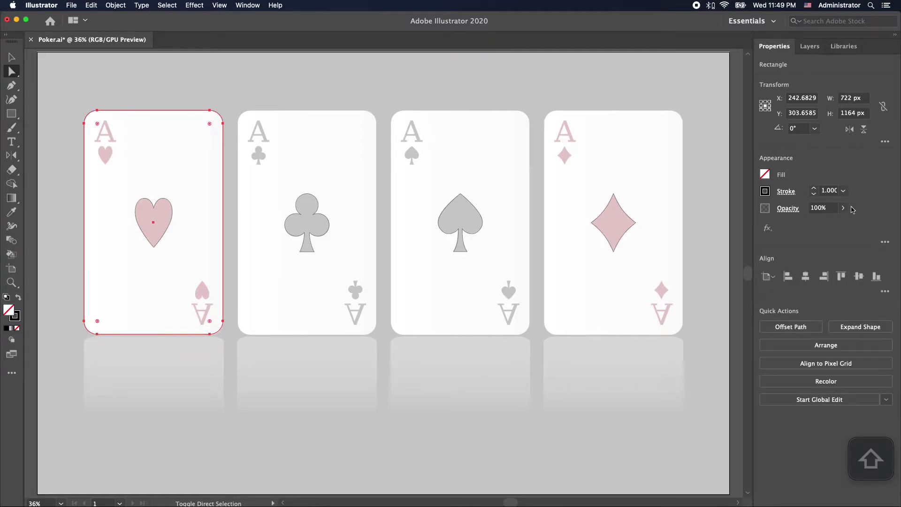
pyautogui.moveTo(195, 361); pyautogui.dragTo(225, 312)
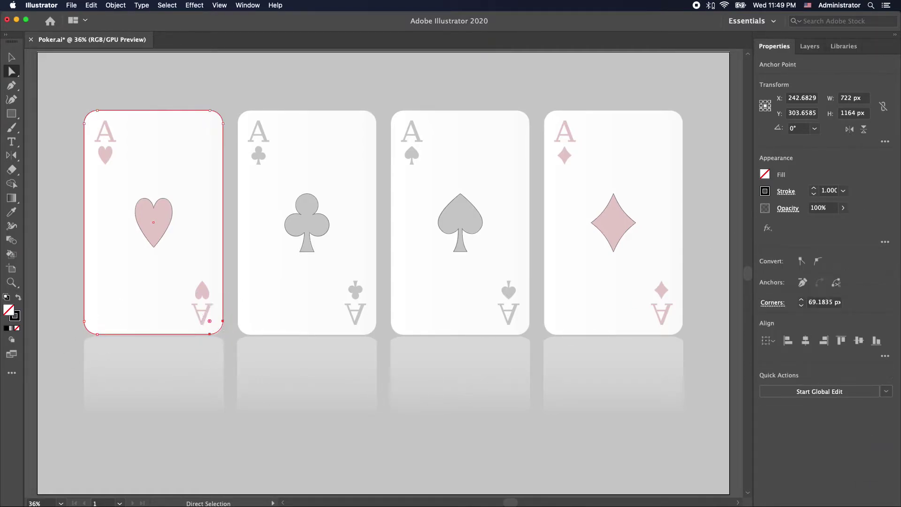
pyautogui.moveTo(65, 89); pyautogui.dragTo(227, 137)
pyautogui.moveTo(230, 329); pyautogui.dragTo(79, 308)
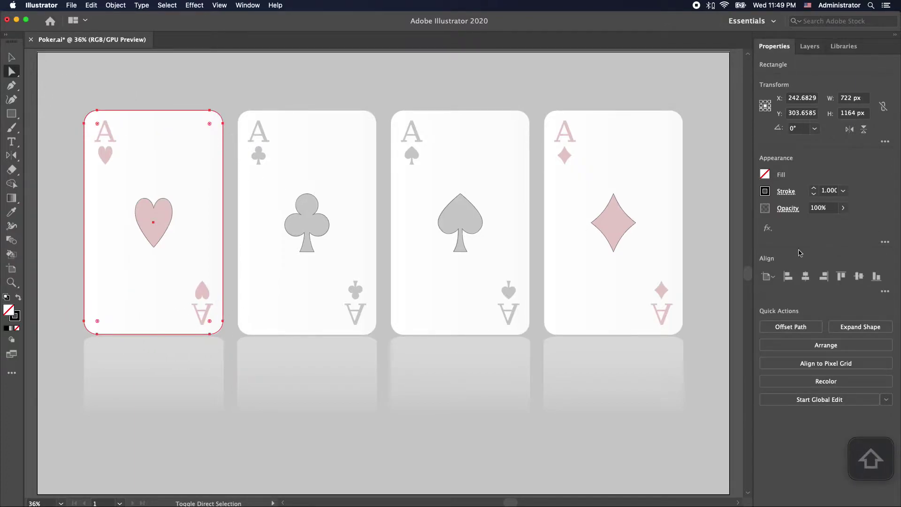
# - Set the corner radius of the rectangle's two upper corners and its two lower corners to 70 px
pyautogui.moveTo(73, 100); pyautogui.dragTo(227, 137)
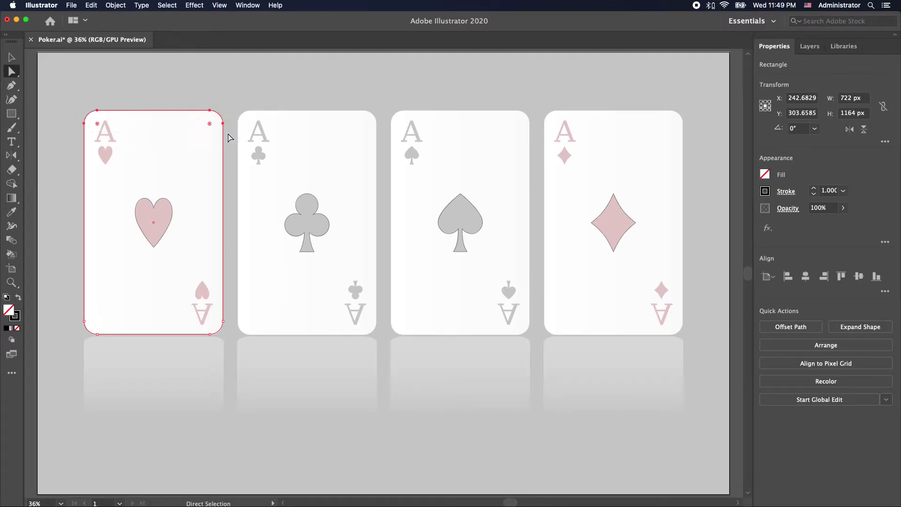
pyautogui.click(815, 304)
pyautogui.write('70')
pyautogui.press('Return')
pyautogui.moveTo(69, 357); pyautogui.dragTo(241, 300)
pyautogui.click(810, 302)
pyautogui.write('70')
pyautogui.press('Return')
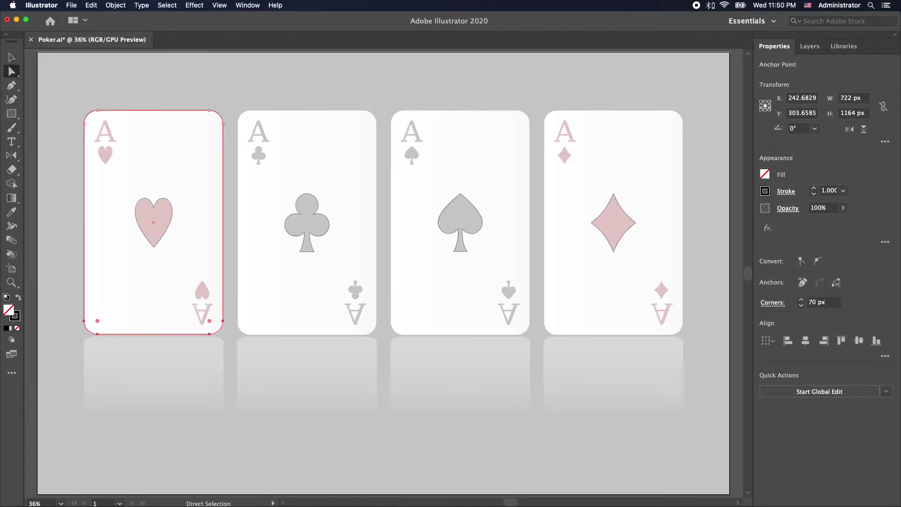
# - Check the corner radius of the rectangle's upper-left corner and clear the selection
pyautogui.click(111, 101)
pyautogui.moveTo(73, 106); pyautogui.dragTo(127, 150)
pyautogui.click(97, 123)
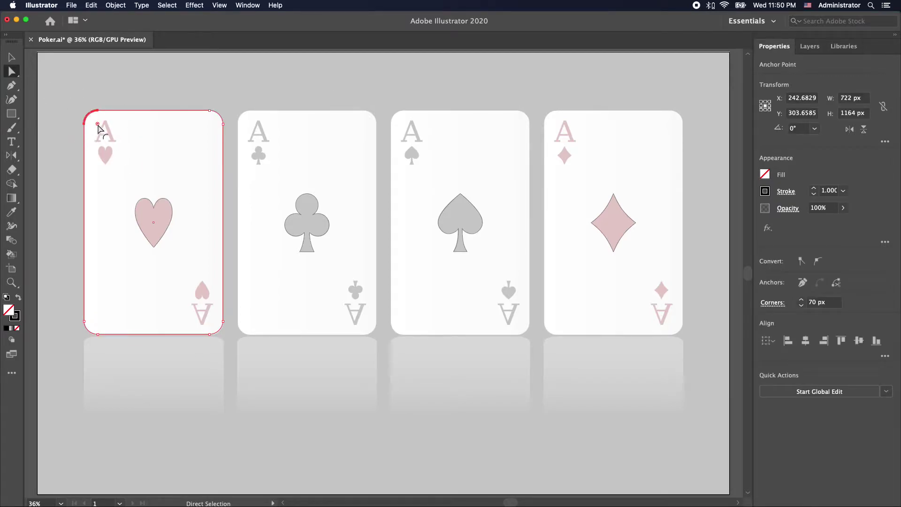
pyautogui.click(190, 82)
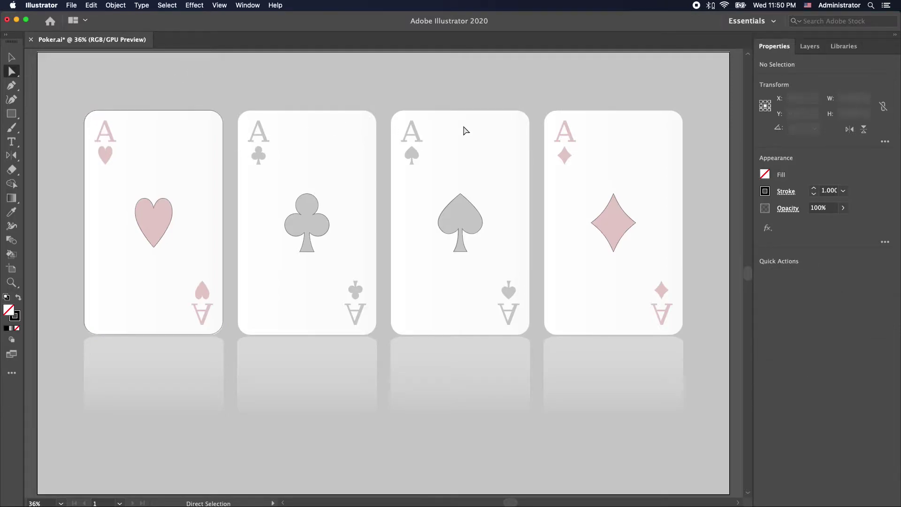
pyautogui.click(11, 57)
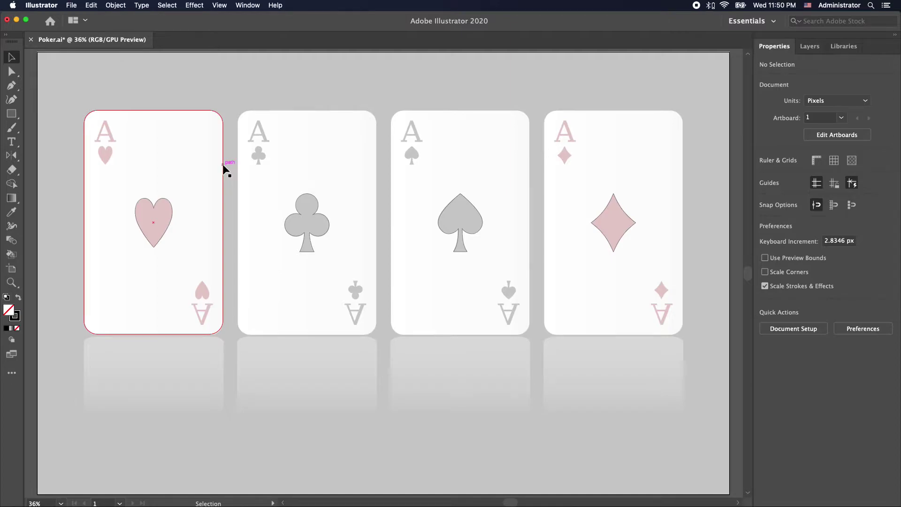
pyautogui.moveTo(223, 165); pyautogui.dragTo(376, 167)
pyautogui.press('alt')
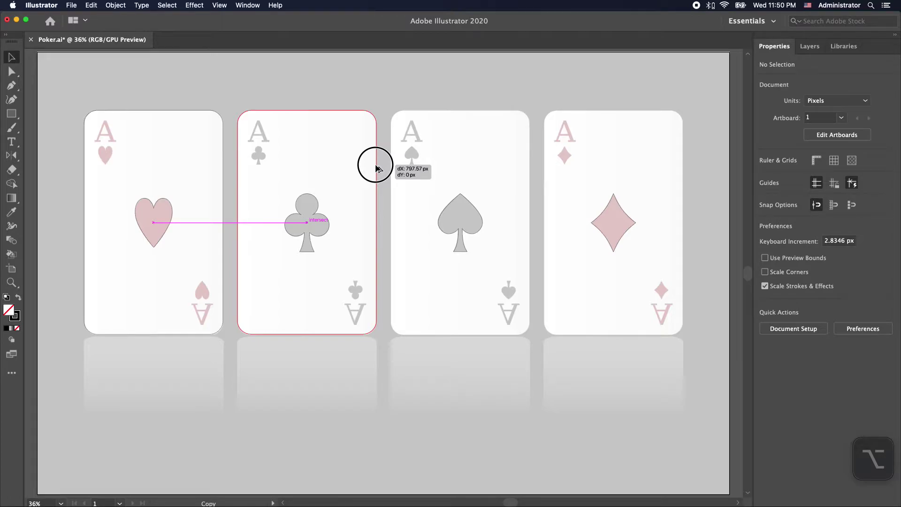
pyautogui.moveTo(376, 165); pyautogui.dragTo(376, 166)
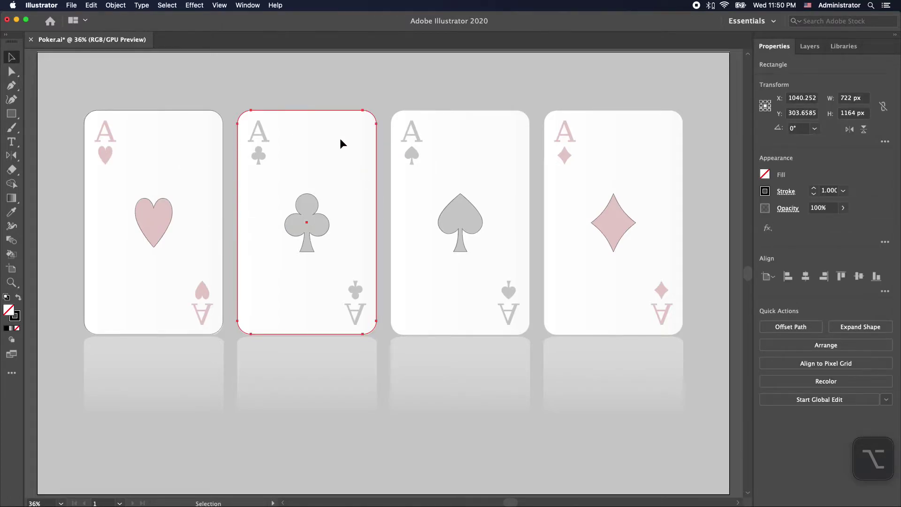
pyautogui.press('super+z')
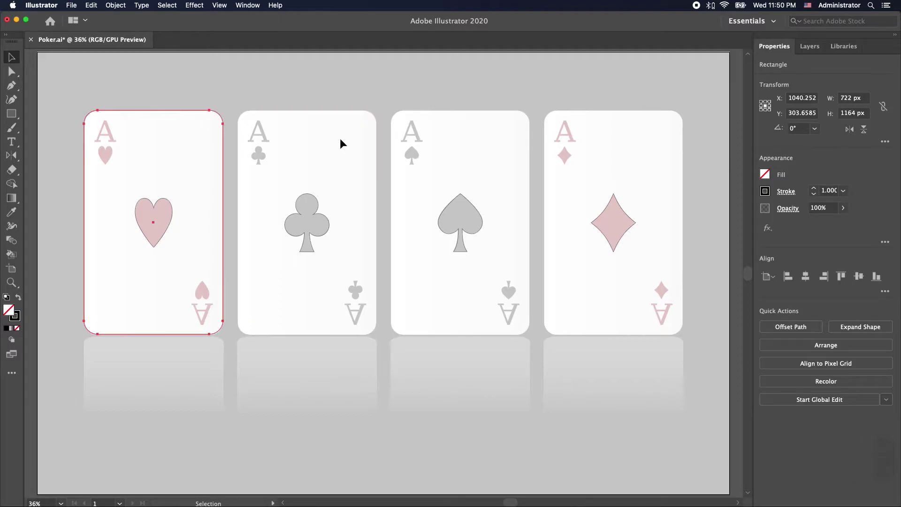
pyautogui.click(141, 85)
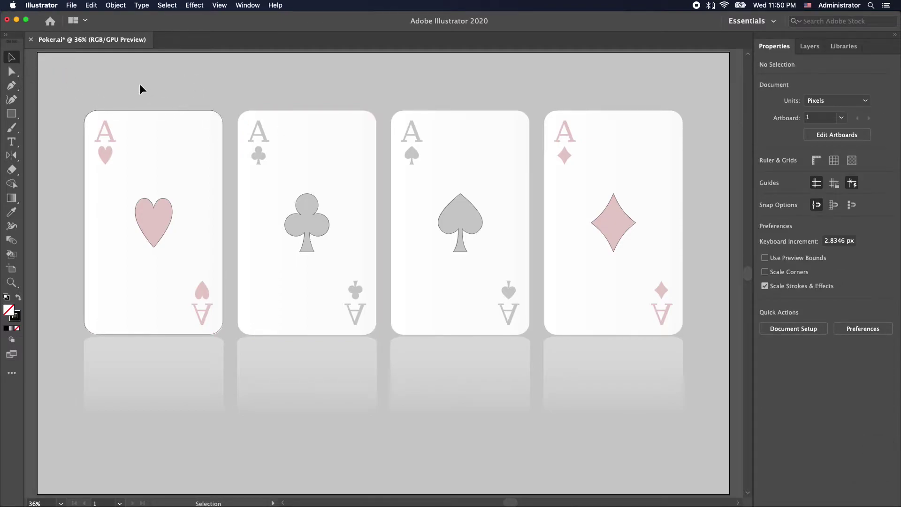
# - Copy the rounded rectangle from the ace of hearts onto the ace of clubs with a 798 px horizontal and 0 px vertical move
pyautogui.moveTo(139, 84); pyautogui.dragTo(228, 153)
pyautogui.click(115, 5)
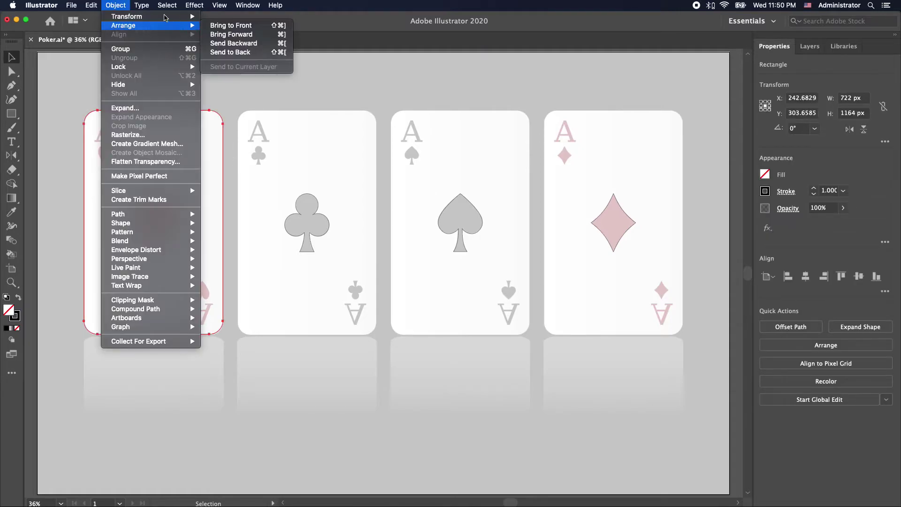
pyautogui.moveTo(136, 16)
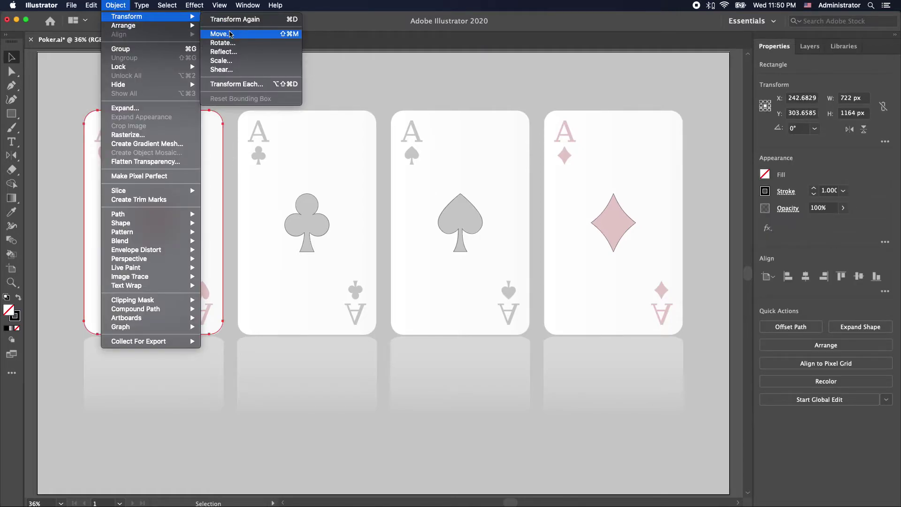
pyautogui.click(230, 34)
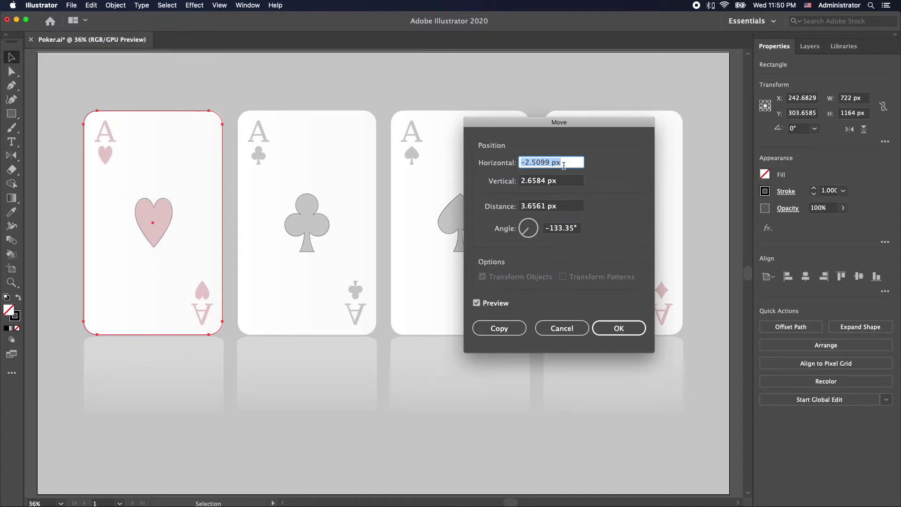
pyautogui.write('798')
pyautogui.press('Tab')
pyautogui.write('0')
pyautogui.press('Tab')
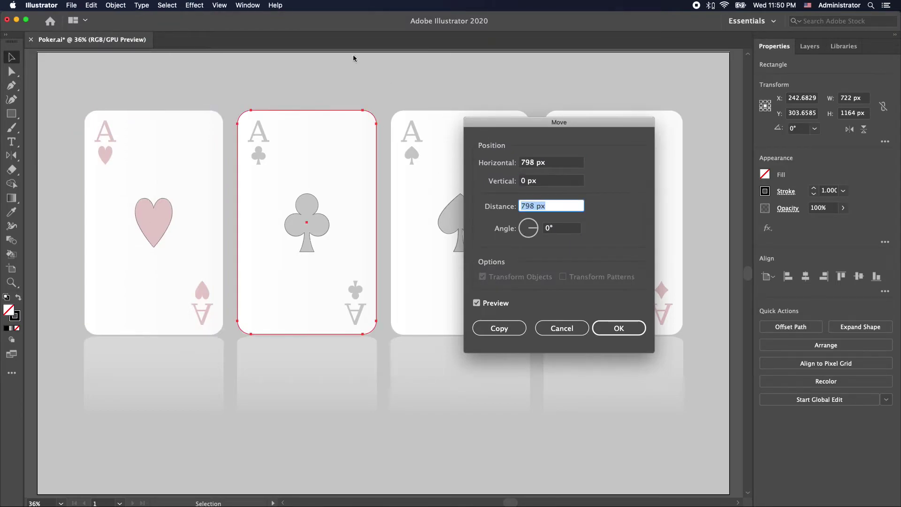
pyautogui.moveTo(580, 126); pyautogui.dragTo(576, 214)
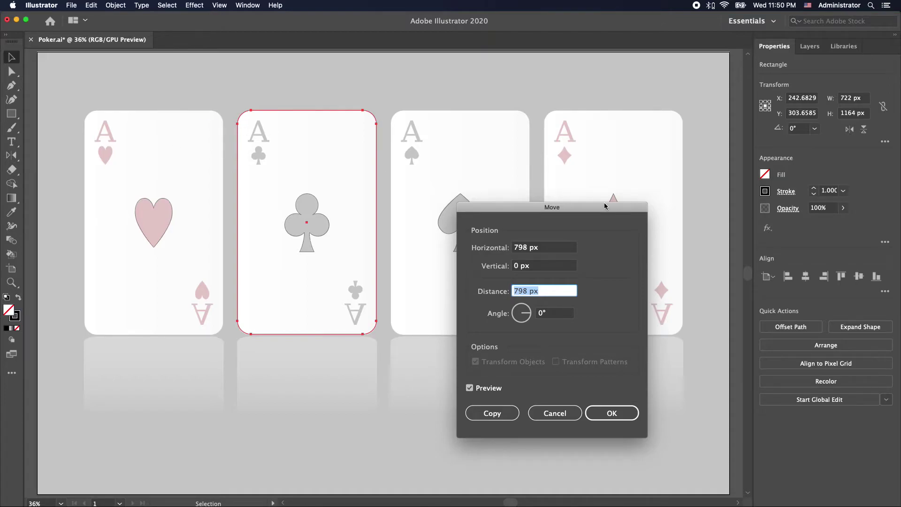
pyautogui.click(121, 6)
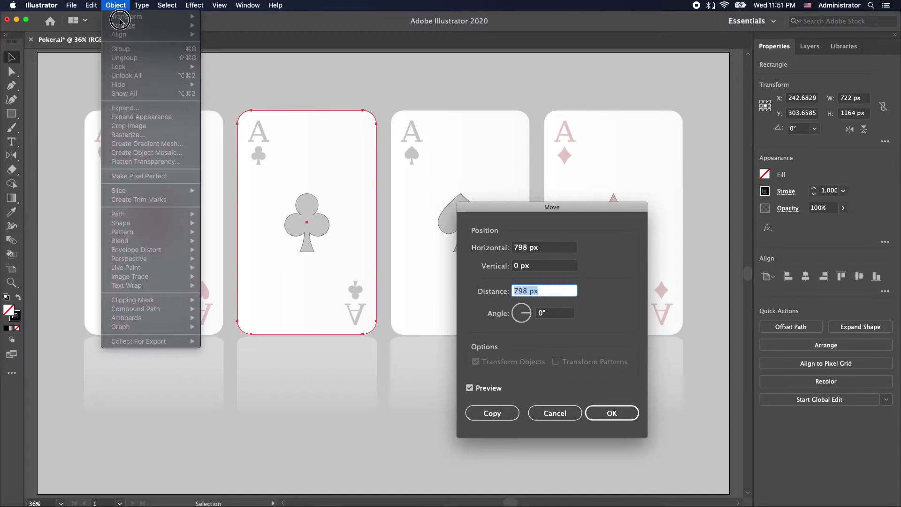
pyautogui.click(115, 5)
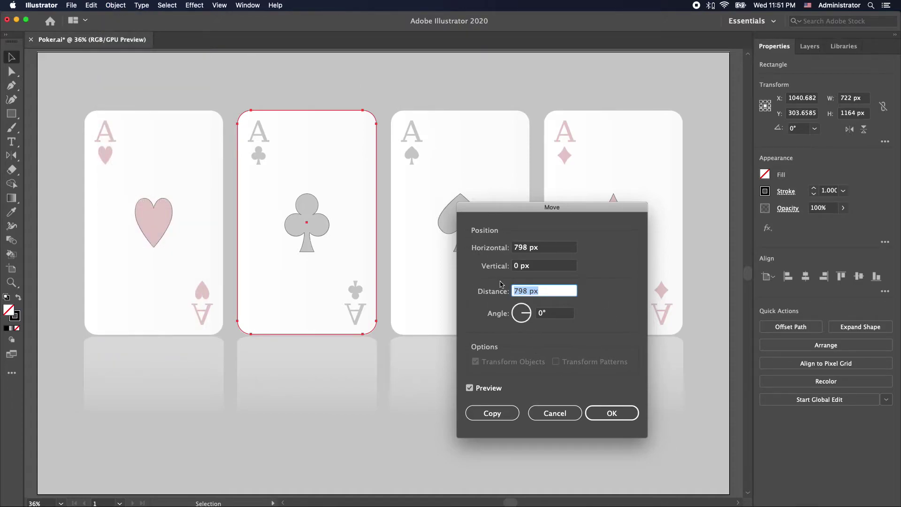
pyautogui.click(492, 413)
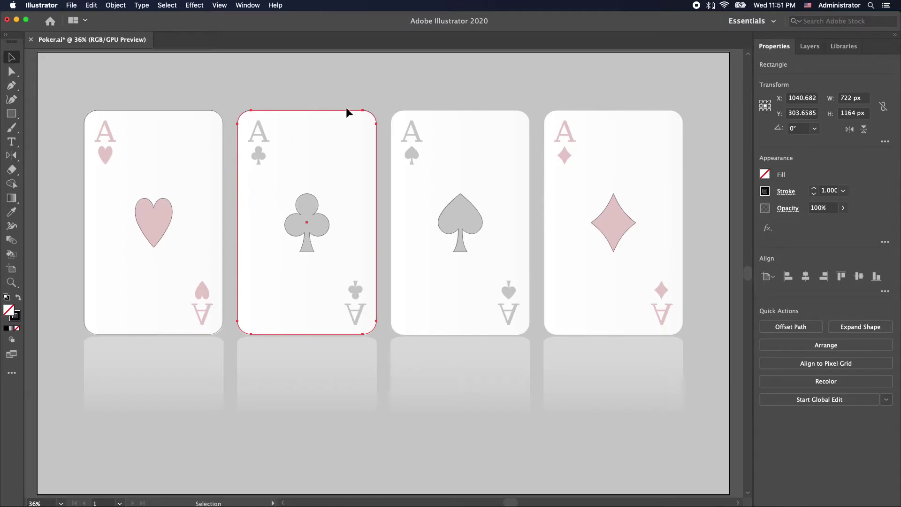
# - Repeat the copy transformation twice to place outlines on the ace of spades and ace of diamonds cards, and deselect
pyautogui.click(116, 5)
pyautogui.moveTo(111, 18)
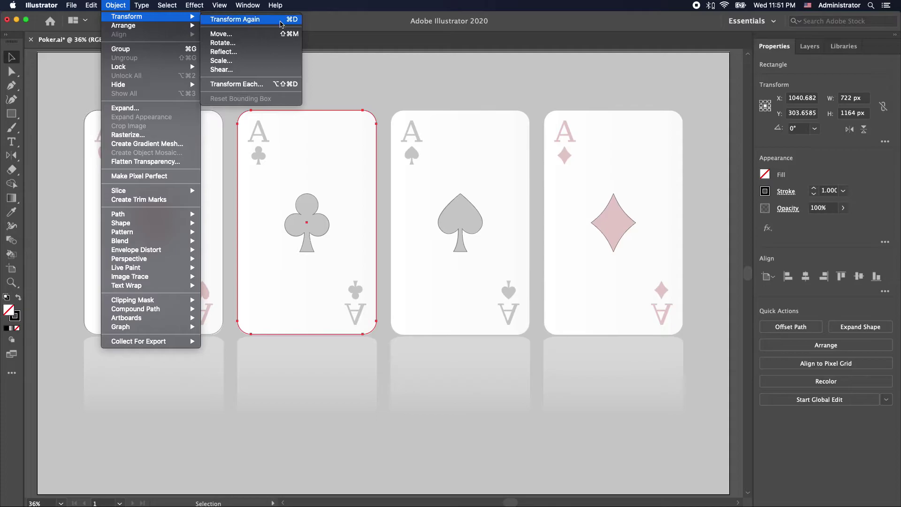
pyautogui.click(273, 20)
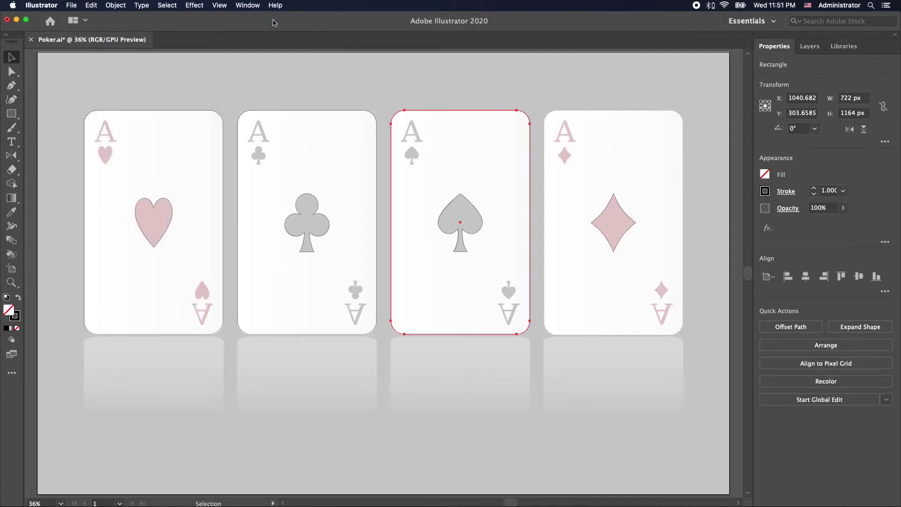
pyautogui.click(115, 5)
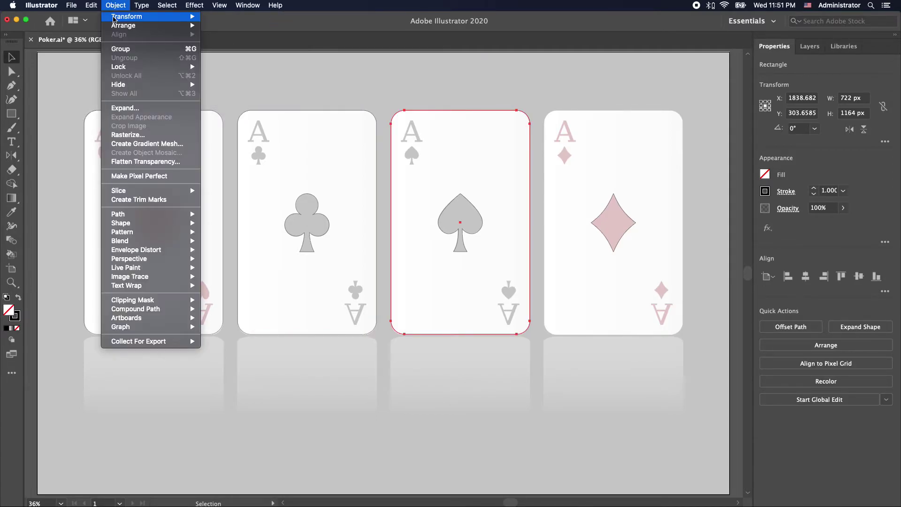
pyautogui.moveTo(114, 19)
pyautogui.click(244, 21)
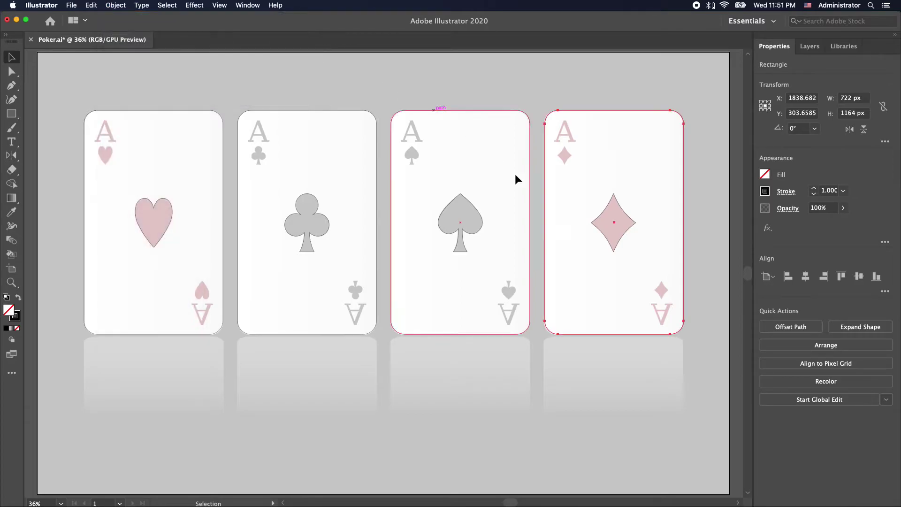
pyautogui.click(482, 356)
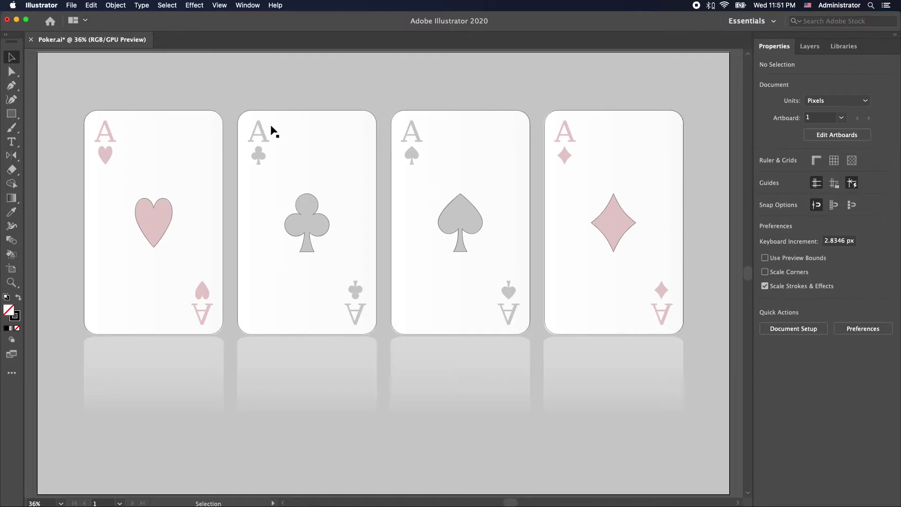
pyautogui.click(159, 207)
pyautogui.click(306, 221)
pyautogui.click(459, 221)
pyautogui.moveTo(591, 179); pyautogui.dragTo(633, 232)
pyautogui.click(602, 137)
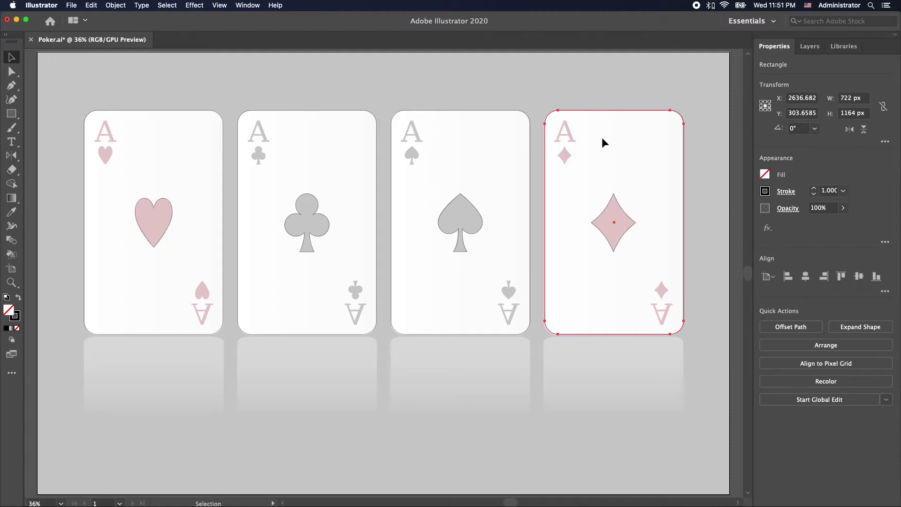
pyautogui.click(388, 89)
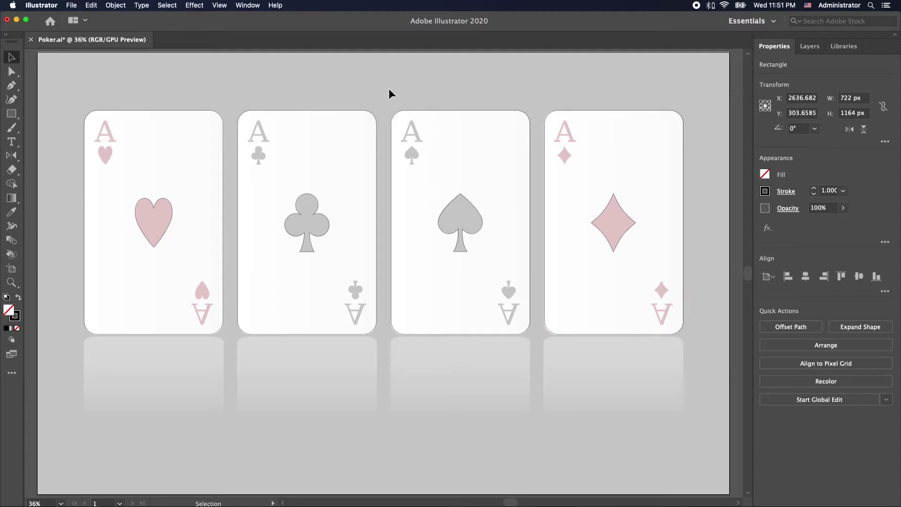
pyautogui.click(16, 116)
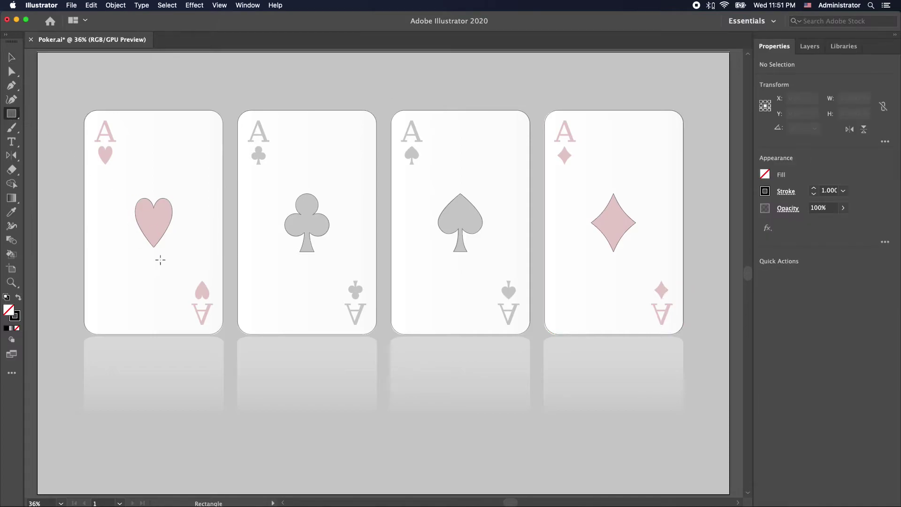
# - Place copies of the heart and club outlines side by side below the ace of clubs card
pyautogui.click(11, 57)
pyautogui.moveTo(168, 232); pyautogui.dragTo(271, 406)
pyautogui.moveTo(312, 250); pyautogui.dragTo(309, 440)
pyautogui.click(362, 421)
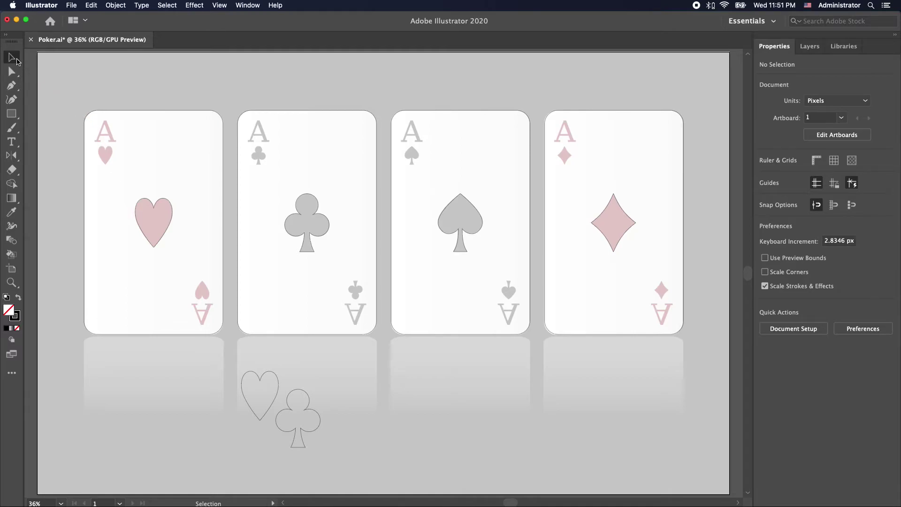
# - Centre the heart and club copies on each other horizontally and vertically with Align to Selection, and clear the selection
pyautogui.moveTo(228, 357); pyautogui.dragTo(371, 469)
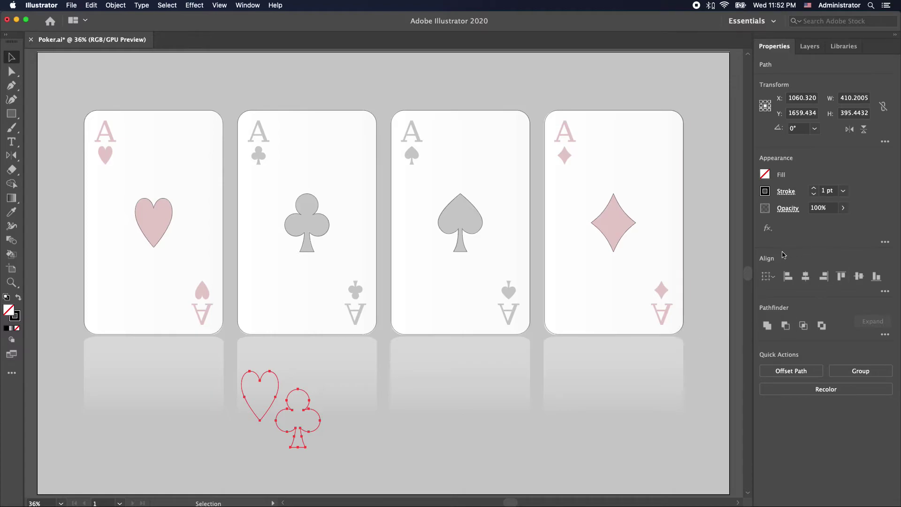
pyautogui.click(885, 291)
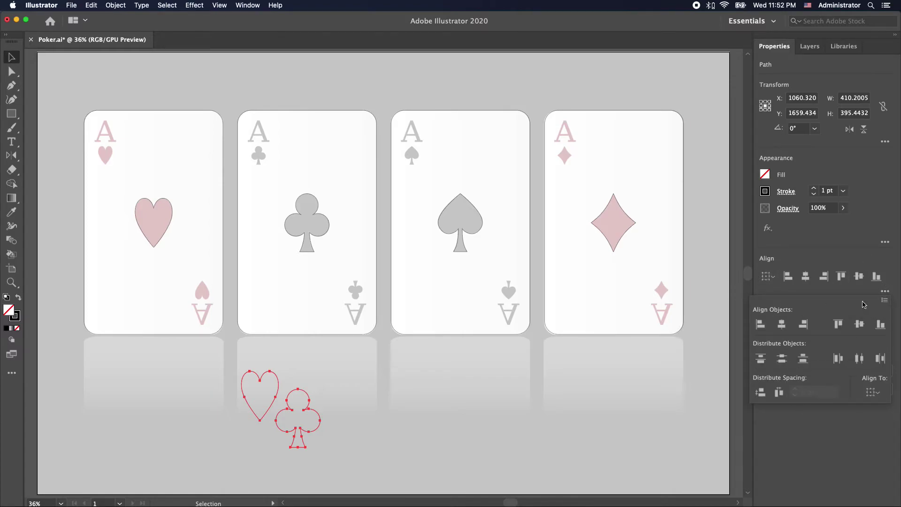
pyautogui.click(876, 394)
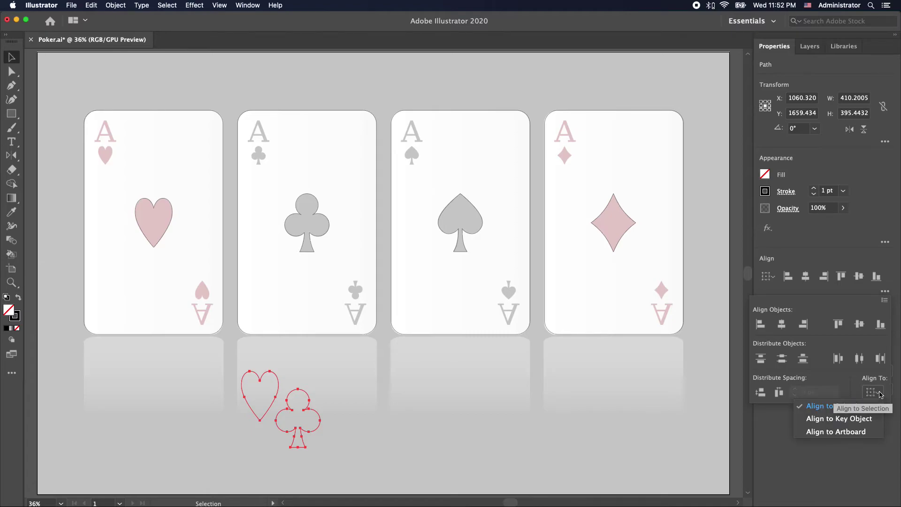
pyautogui.click(875, 394)
pyautogui.click(835, 249)
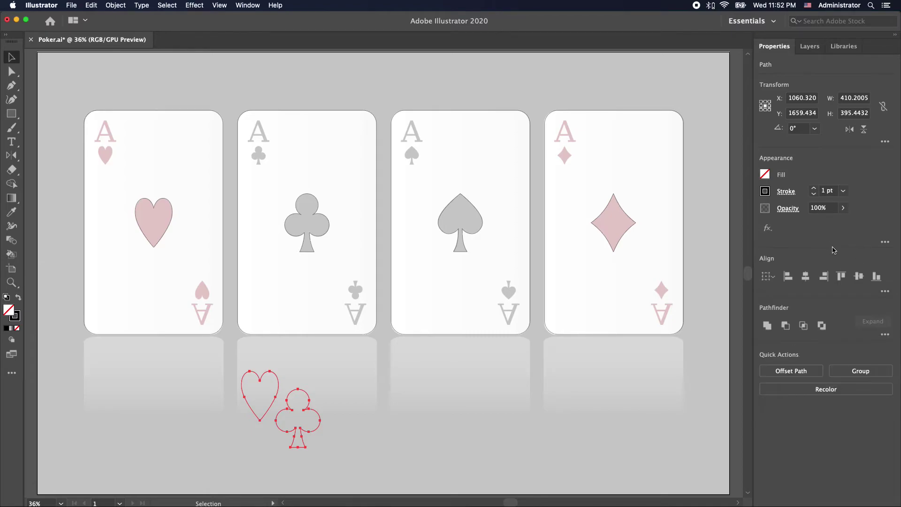
pyautogui.click(805, 277)
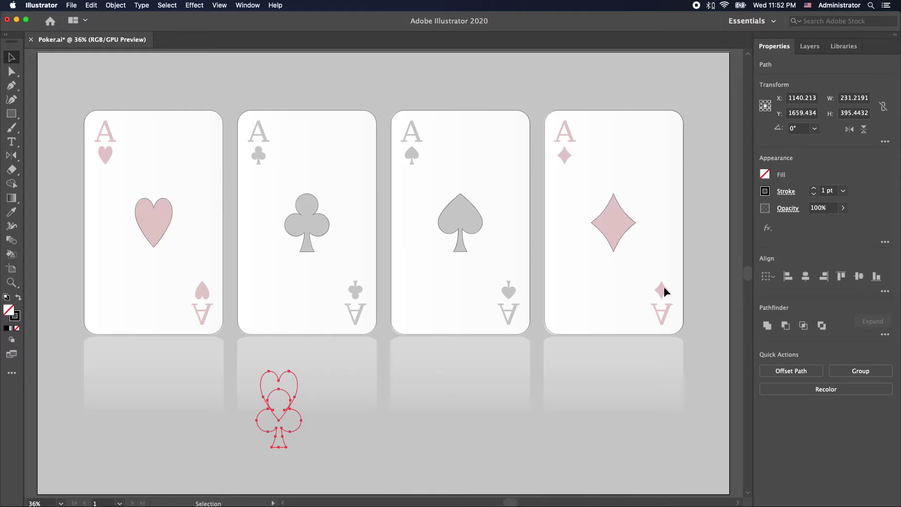
pyautogui.click(861, 279)
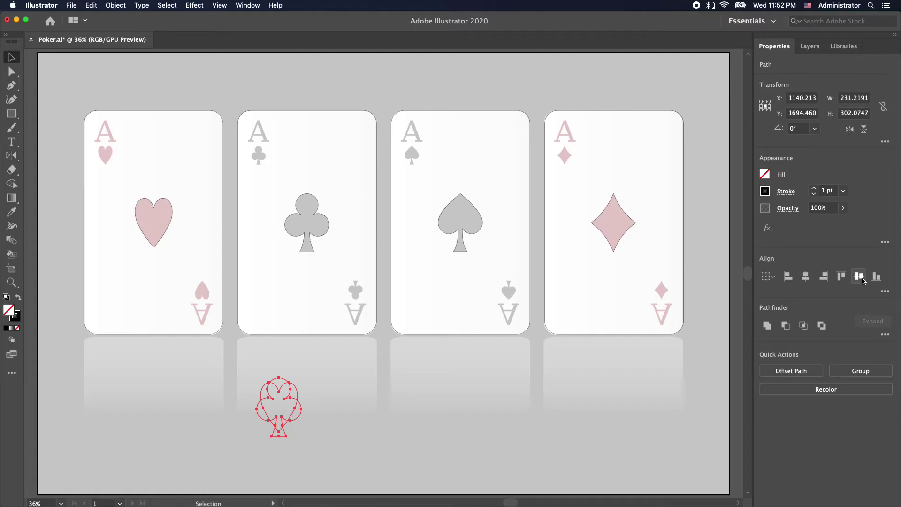
pyautogui.press('super+shift+a')
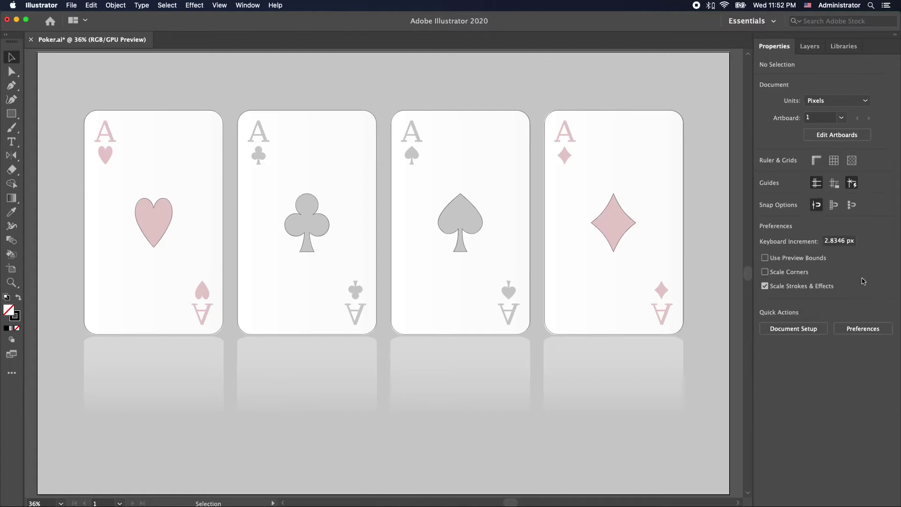
pyautogui.moveTo(117, 113); pyautogui.dragTo(175, 253)
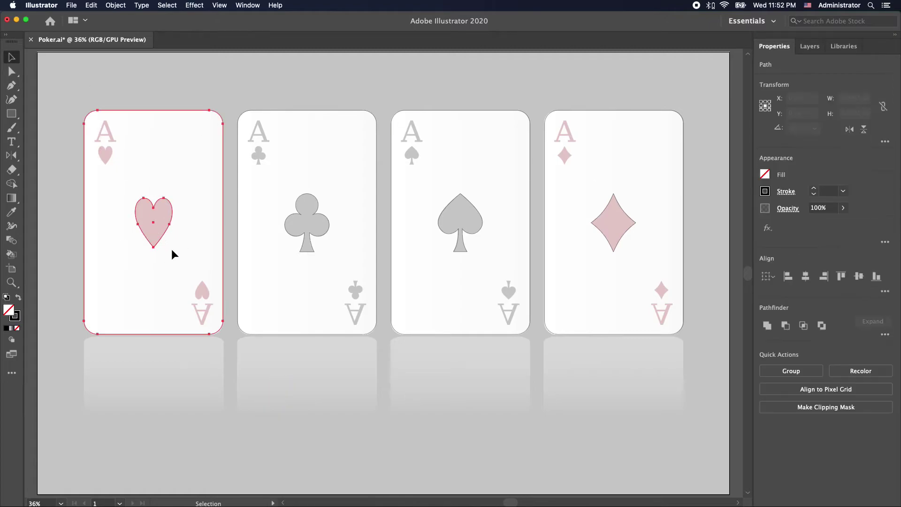
pyautogui.moveTo(199, 86); pyautogui.dragTo(601, 113)
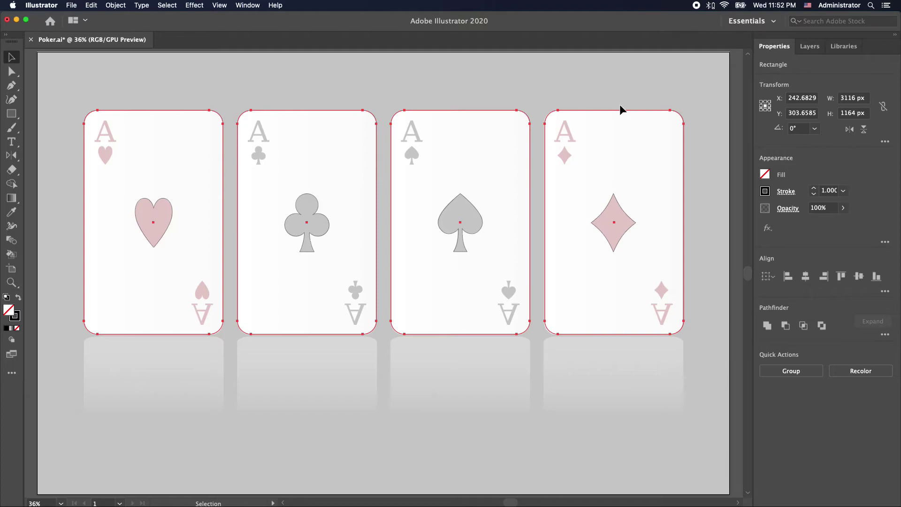
pyautogui.click(170, 211)
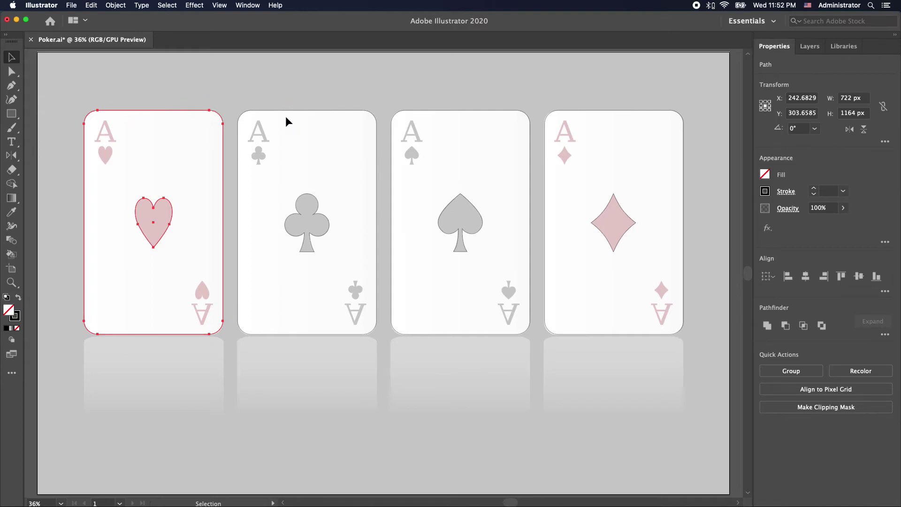
pyautogui.click(209, 83)
# - Restore the heart and club copies to their unaligned positions below the cards
pyautogui.press('super+v')
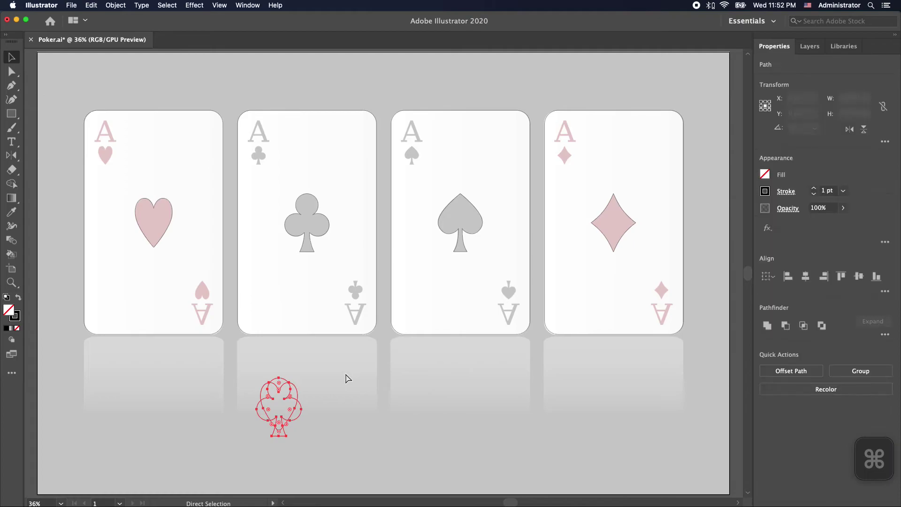
pyautogui.click(357, 397)
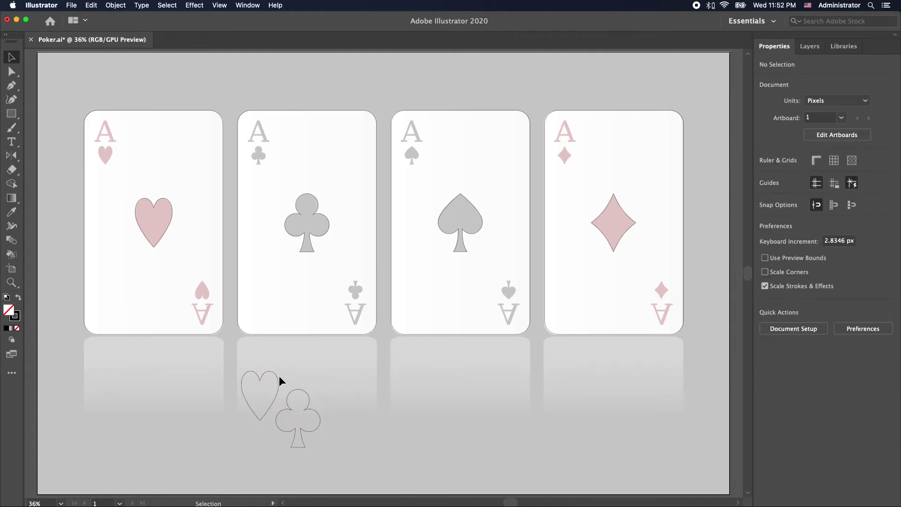
pyautogui.moveTo(223, 356); pyautogui.dragTo(344, 459)
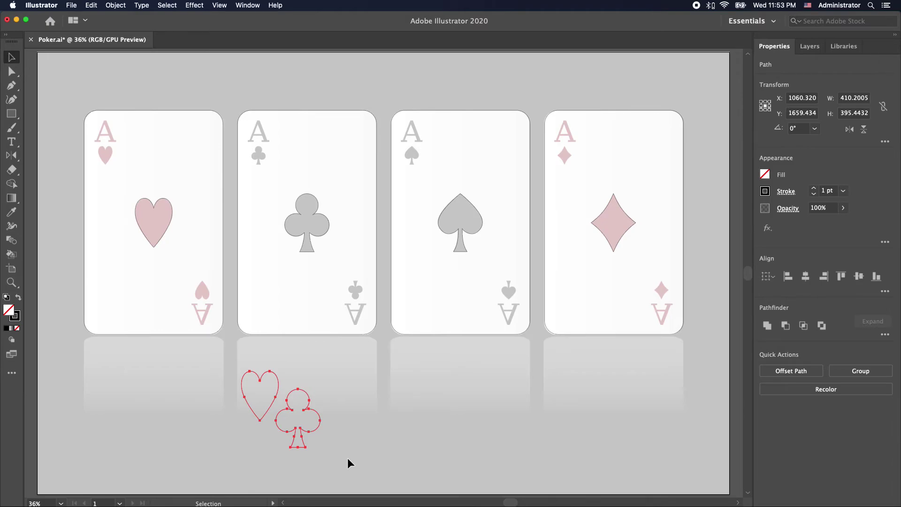
pyautogui.click(347, 458)
# - Centre the club copy horizontally and vertically on the heart copy, using the heart as the key object
pyautogui.moveTo(234, 353); pyautogui.dragTo(370, 463)
pyautogui.keyDown('shift'); pyautogui.click(278, 390); pyautogui.keyUp('shift')
pyautogui.click(806, 278)
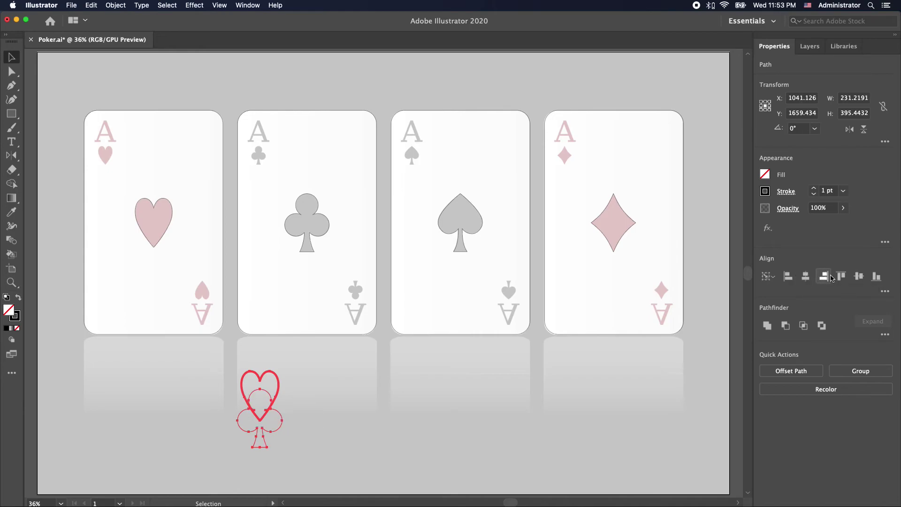
pyautogui.click(857, 277)
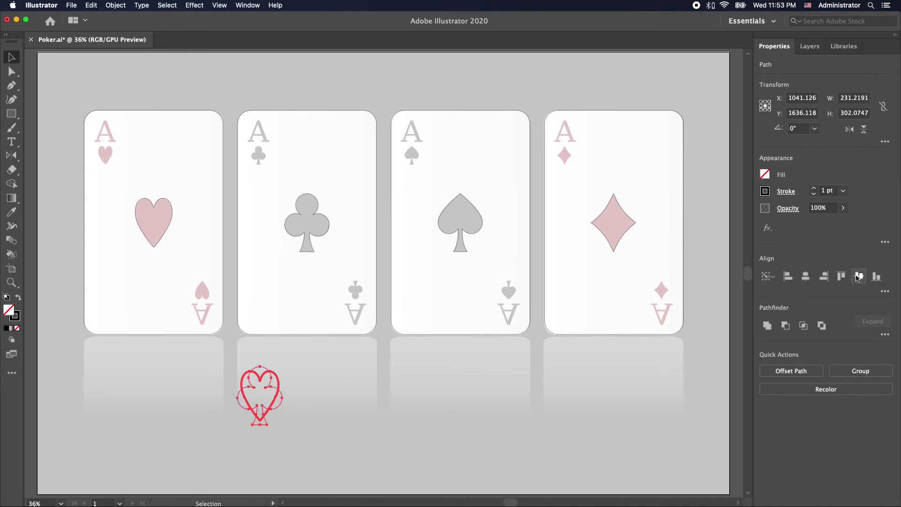
# - Delete the heart and club copies below the cards
pyautogui.click(316, 438)
pyautogui.moveTo(313, 439); pyautogui.dragTo(187, 354)
pyautogui.press('Delete')
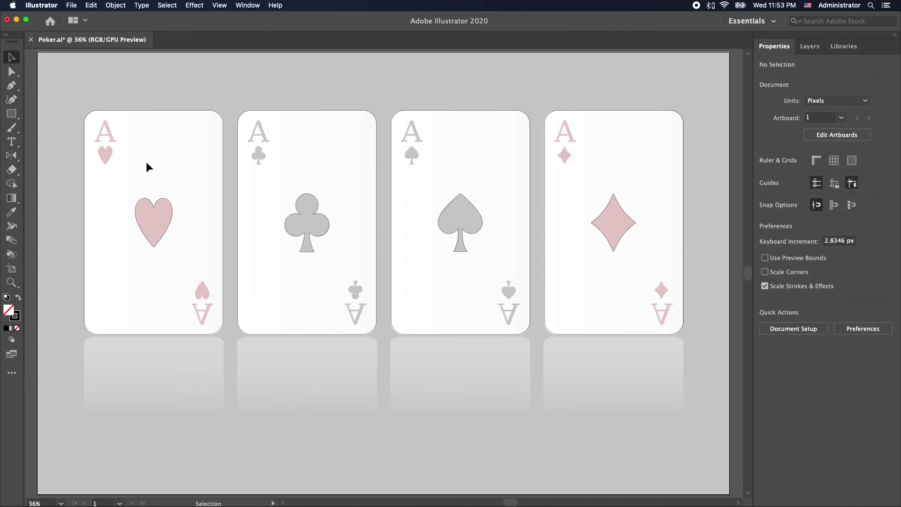
# - Centre the large heart horizontally and vertically on its card outline, using the outline as the key object
pyautogui.moveTo(86, 97); pyautogui.dragTo(201, 271)
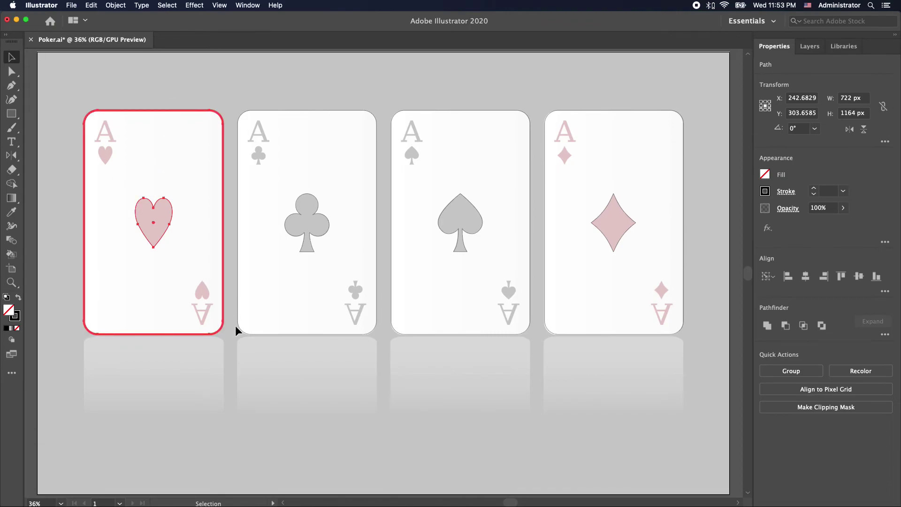
pyautogui.click(805, 277)
pyautogui.click(859, 277)
# - Centre the large club horizontally and vertically on its card outline, using the outline as the key object
pyautogui.moveTo(258, 76); pyautogui.dragTo(343, 295)
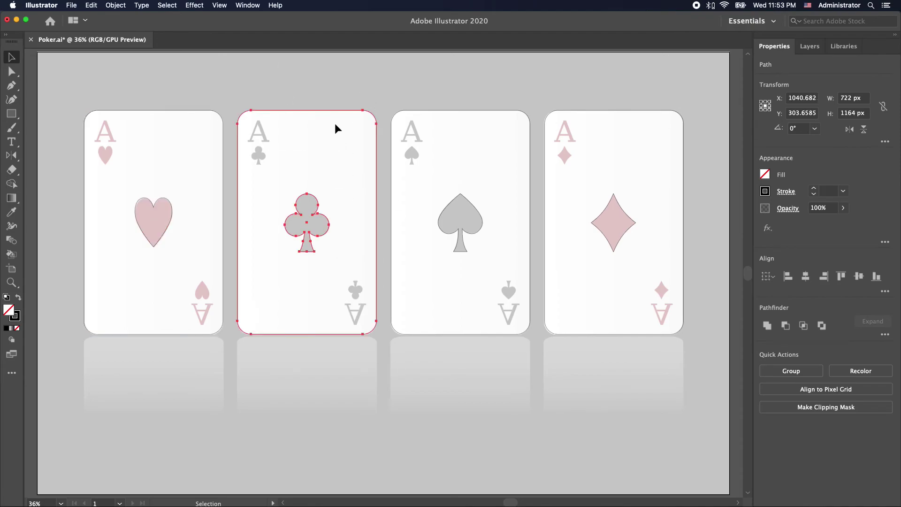
pyautogui.click(337, 110)
pyautogui.click(855, 277)
# - Centre the large spade horizontally and vertically on its card outline, using the outline as the key object
pyautogui.moveTo(444, 93); pyautogui.dragTo(478, 248)
pyautogui.click(490, 110)
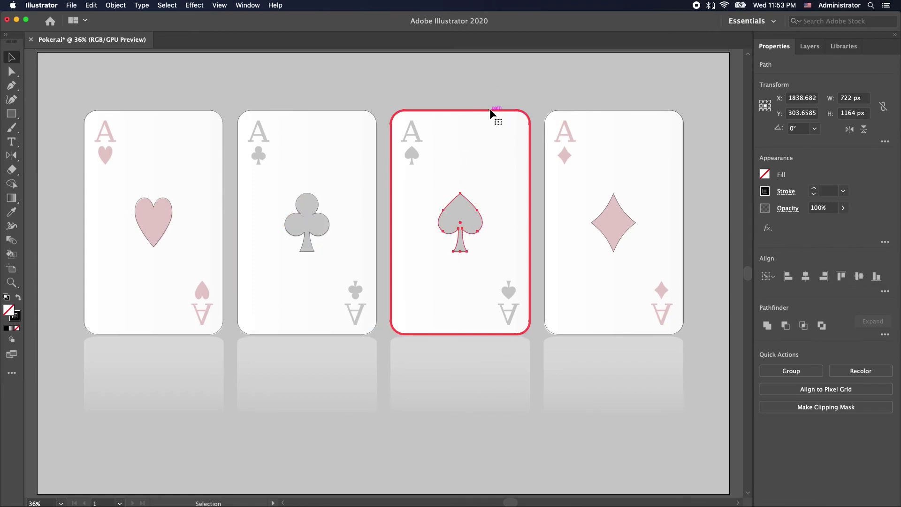
pyautogui.click(859, 276)
# - Centre the large diamond horizontally and vertically on its card outline as the key object, and clear the selection
pyautogui.moveTo(560, 90); pyautogui.dragTo(682, 274)
pyautogui.click(621, 110)
pyautogui.click(856, 281)
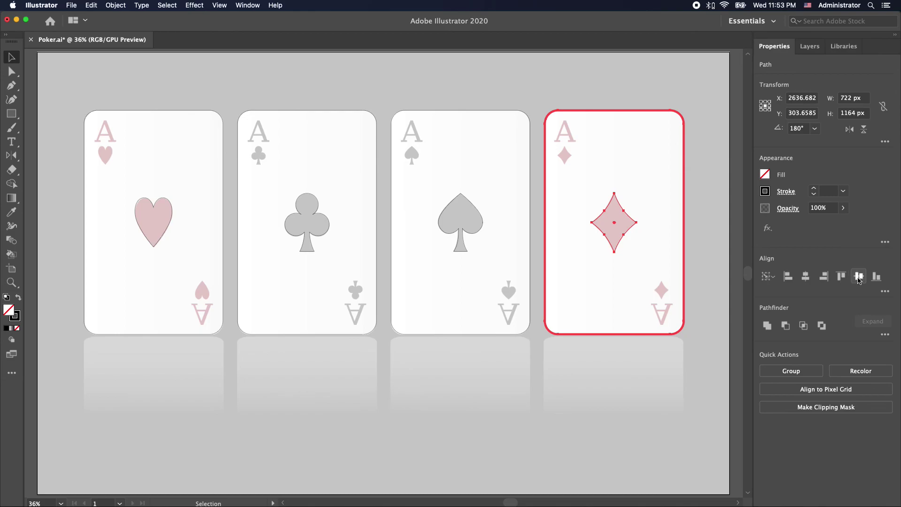
pyautogui.click(494, 90)
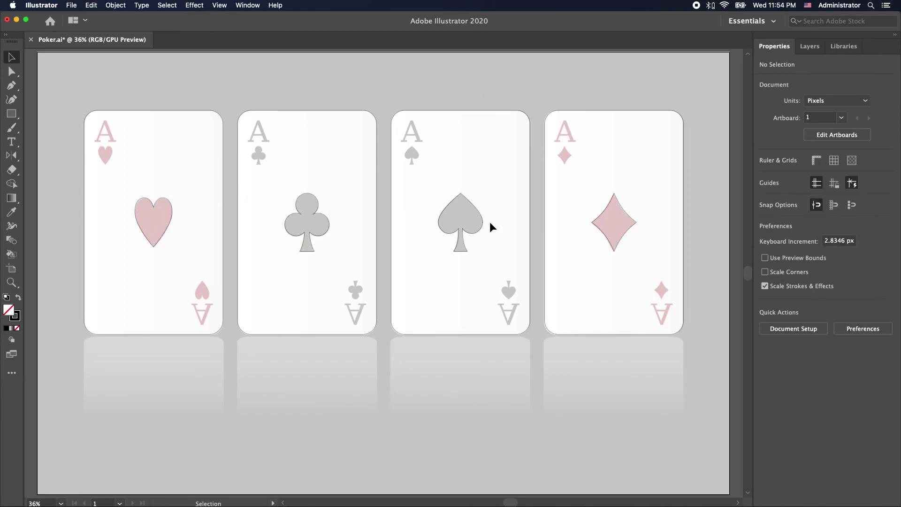
# - Clear any selection of the card outlines and save the Poker.ai document
pyautogui.click(403, 85)
pyautogui.moveTo(654, 115); pyautogui.dragTo(89, 113)
pyautogui.click(360, 83)
pyautogui.press('super+s')
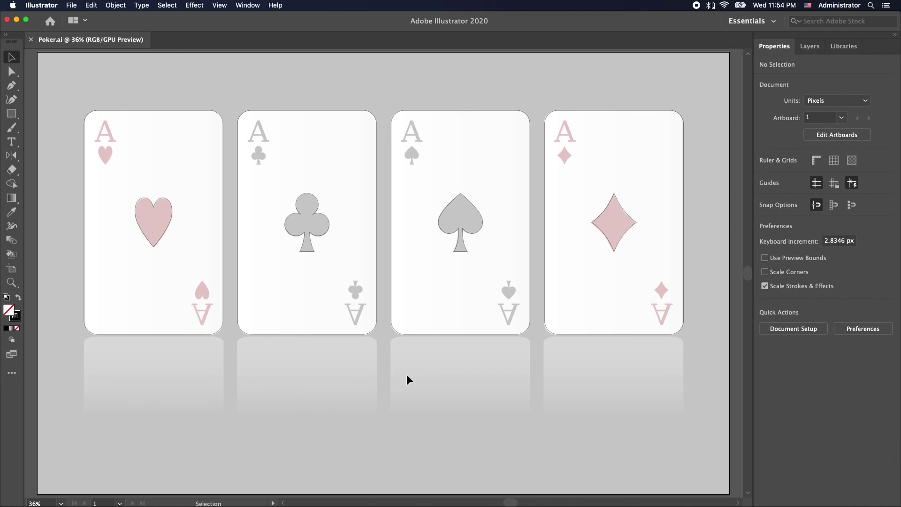